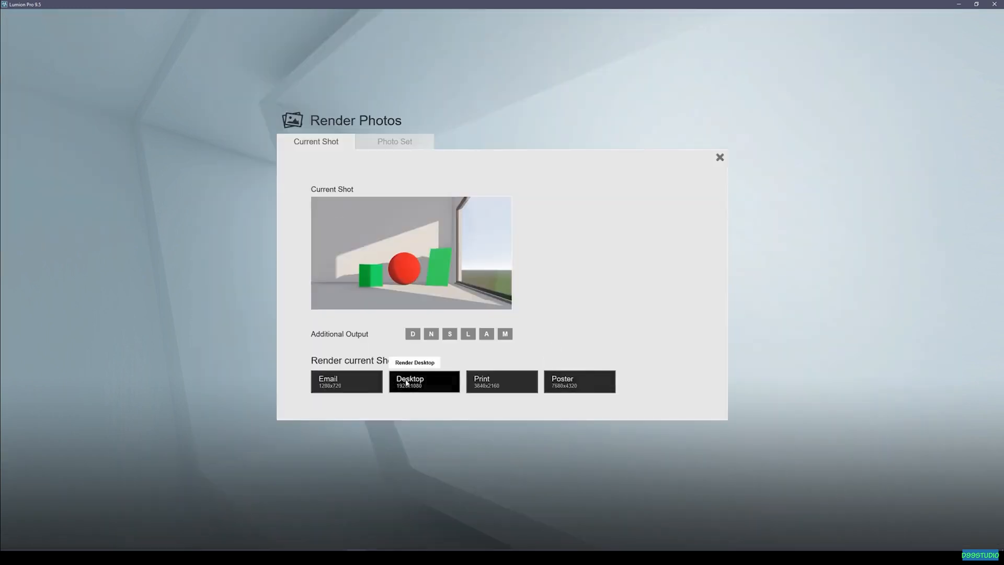
- Render the current shot at Desktop size, 1920x1080, and save it under the file name 19
{"action": "left_click", "coordinate": [407, 379]}
{"action": "type", "text": "19"}
{"action": "key", "text": "Return"}
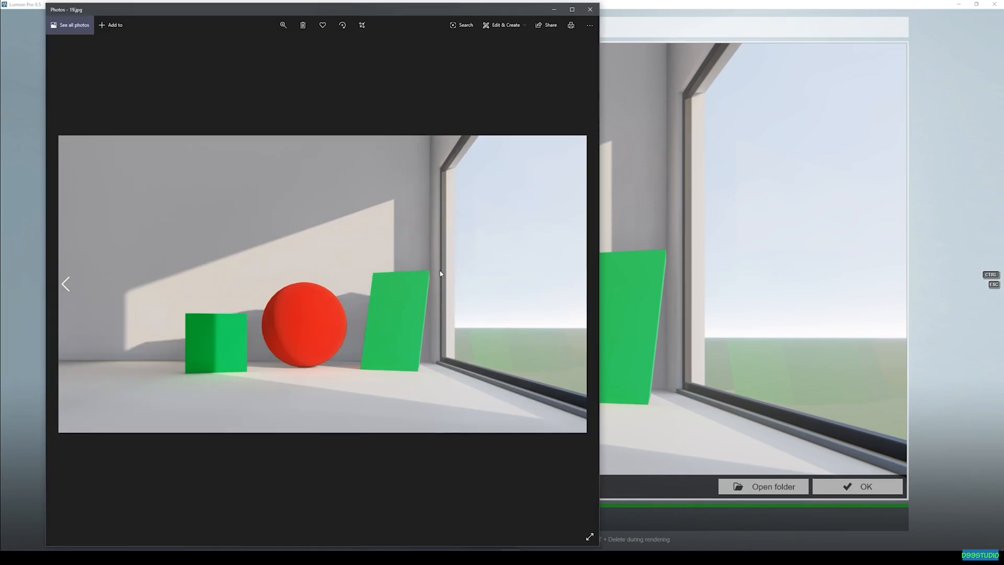
- Compare the new render 19.jpg with the previous render 18.jpg, and close the viewer and the finished rendering
{"action": "key", "text": "Left"}
{"action": "key", "text": "Right"}
{"action": "key", "text": "Left"}
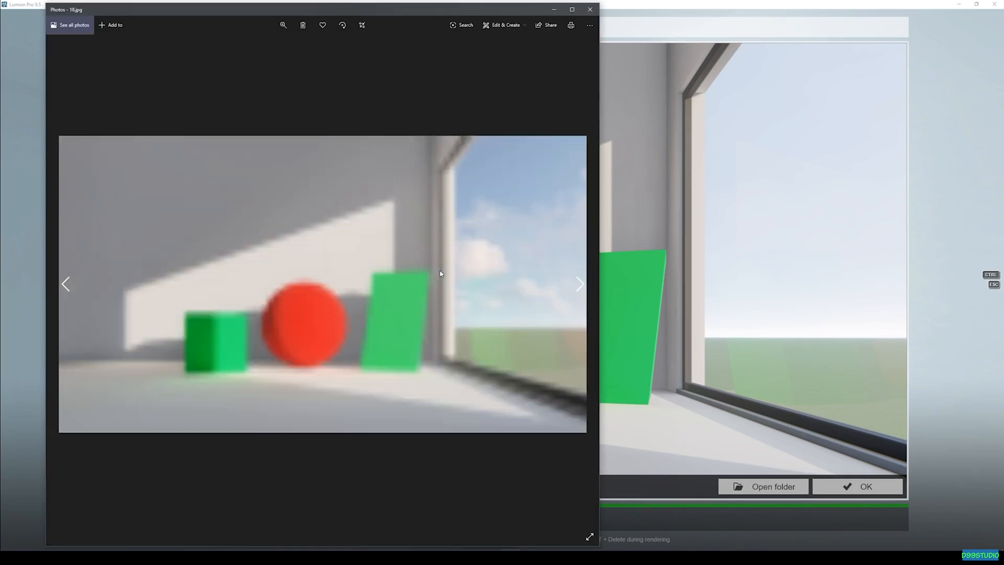
{"action": "key", "text": "Right"}
{"action": "key", "text": "Left"}
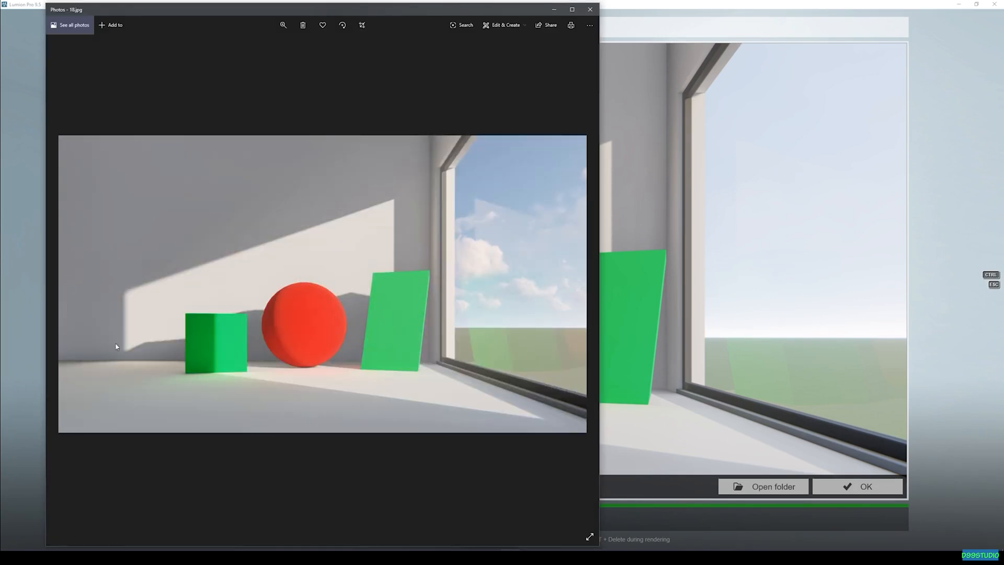
{"action": "key", "text": "Right"}
{"action": "left_click", "coordinate": [590, 9]}
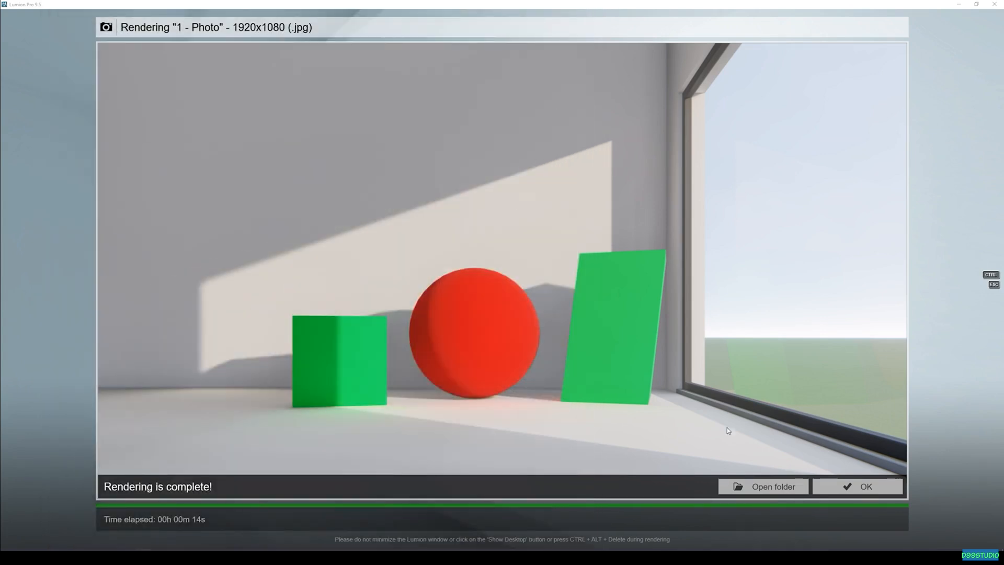
{"action": "left_click", "coordinate": [830, 487]}
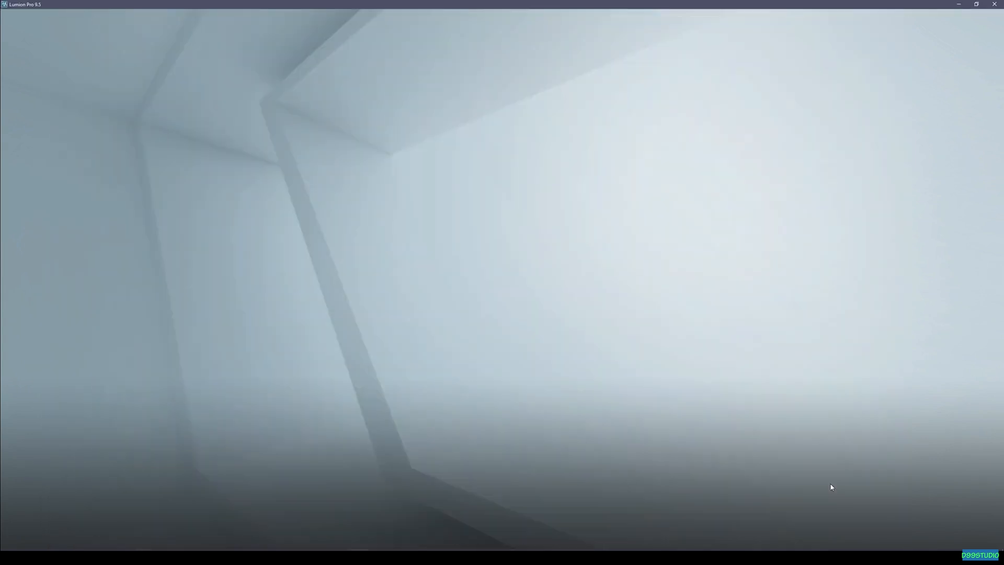
- Add the Color Correction effect to the photo, with a warmer Temperature and a slightly raised Limit Low
{"action": "left_click", "coordinate": [11, 74]}
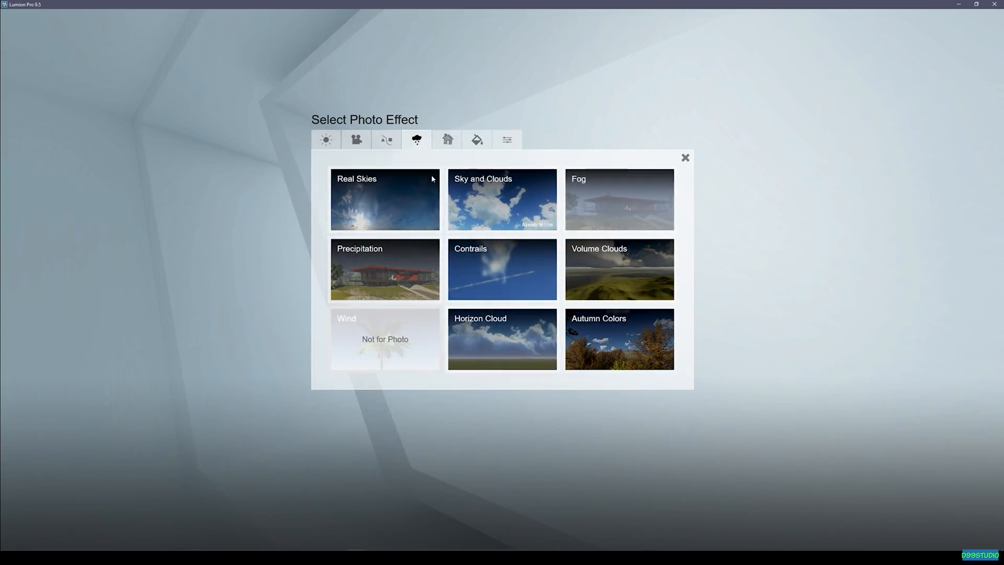
{"action": "left_click", "coordinate": [477, 140]}
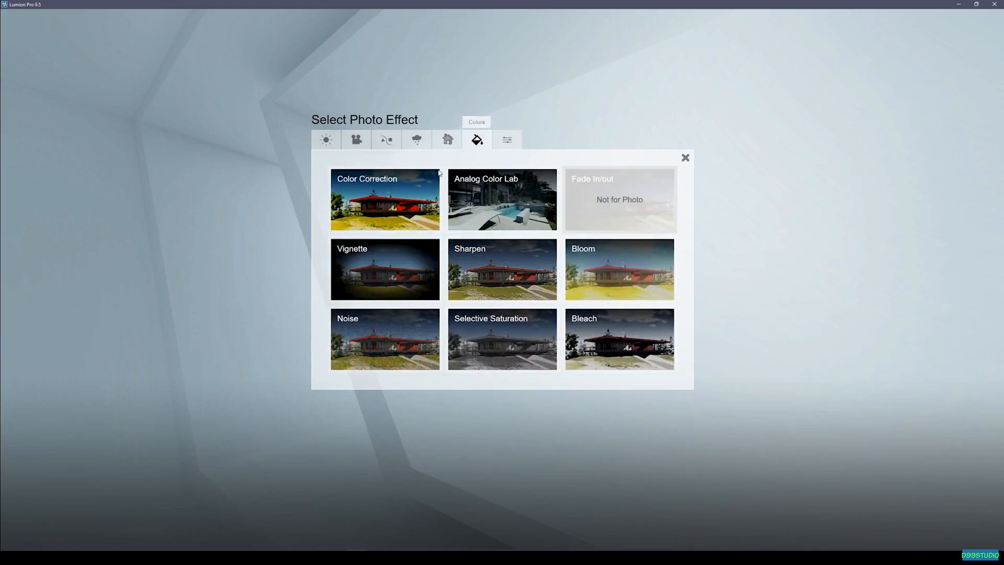
{"action": "left_click", "coordinate": [397, 184]}
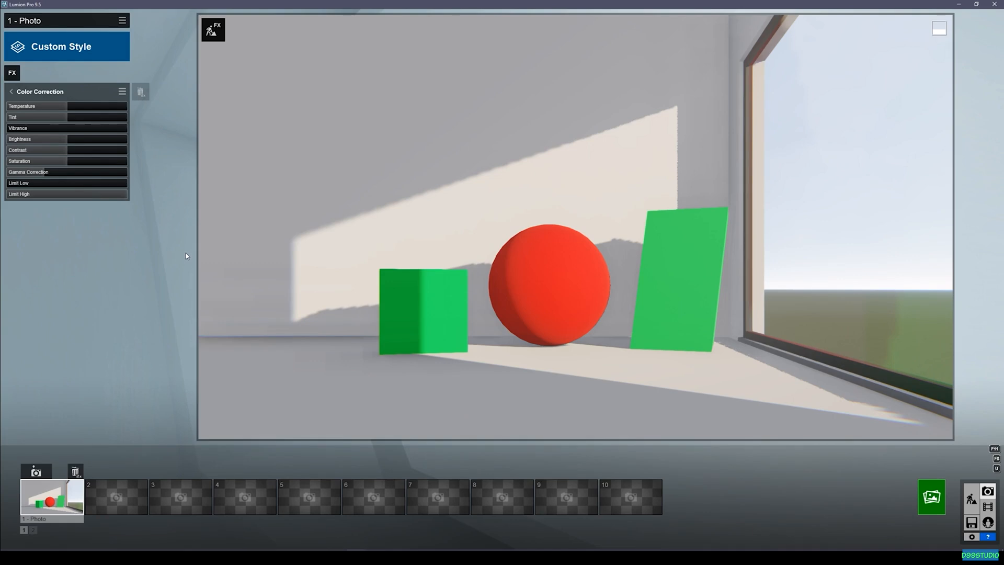
{"action": "mouse_move", "coordinate": [67, 107]}
{"action": "left_mouse_down"}
{"action": "mouse_move", "coordinate": [74, 118]}
{"action": "mouse_move", "coordinate": [72, 108]}
{"action": "mouse_move", "coordinate": [83, 111]}
{"action": "mouse_move", "coordinate": [74, 122]}
{"action": "left_mouse_up"}
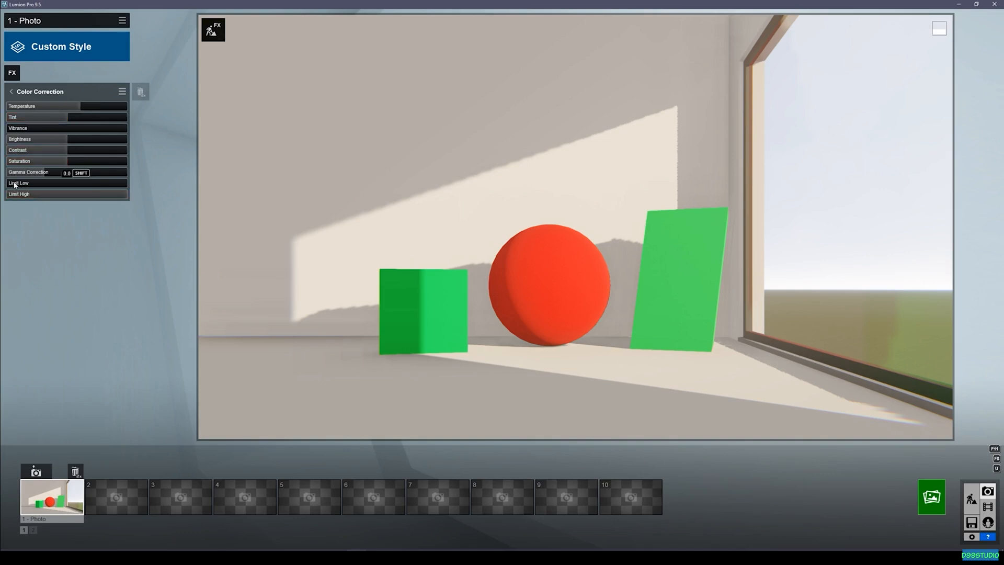
{"action": "left_click_drag", "start_coordinate": [15, 185], "coordinate": [28, 187]}
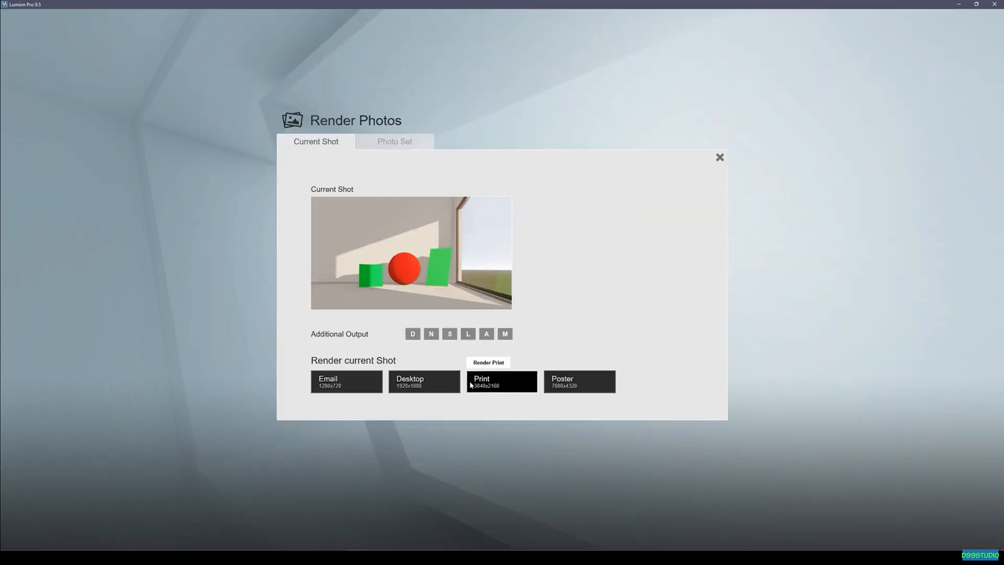
- Render the colour-corrected shot at 1920x1080 as 20, review the image, and return to the photo
{"action": "left_click", "coordinate": [435, 385]}
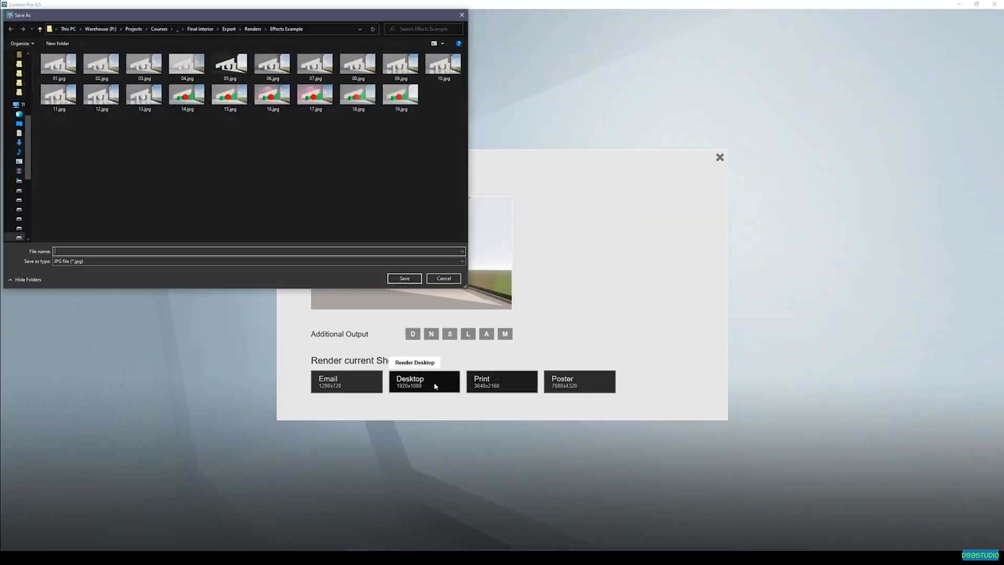
{"action": "type", "text": "20"}
{"action": "key", "text": "Return"}
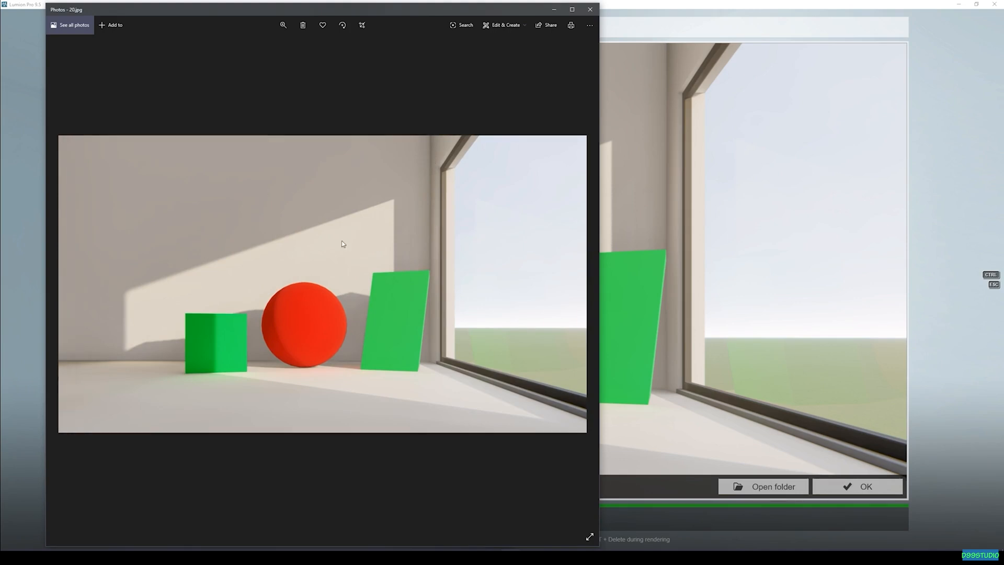
{"action": "left_click", "coordinate": [590, 9]}
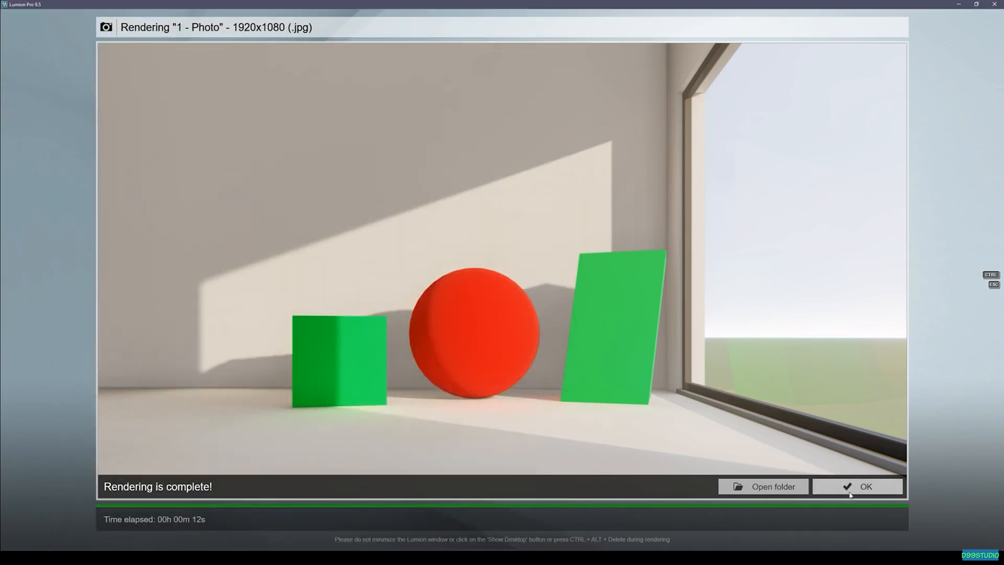
{"action": "left_click", "coordinate": [844, 491]}
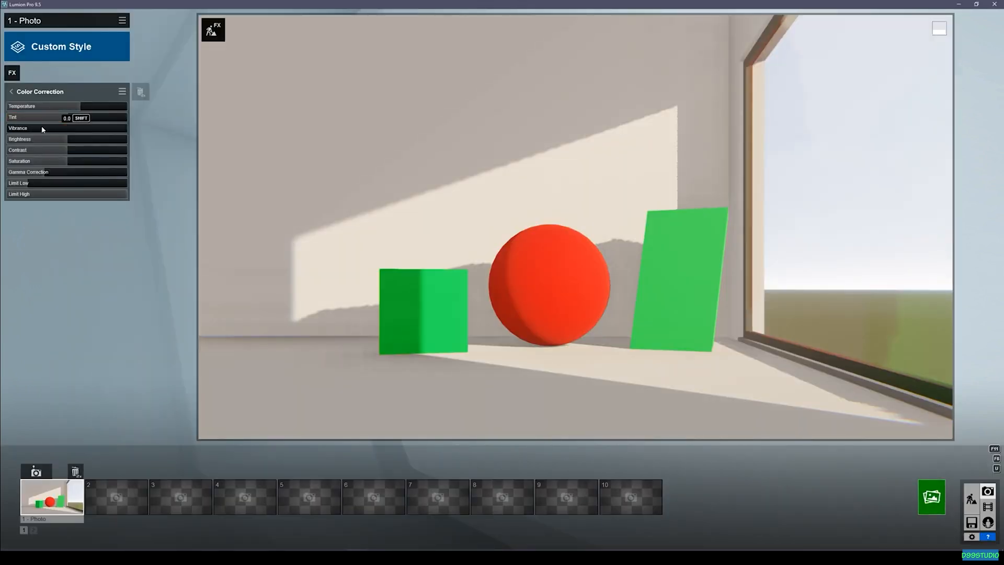
- Refine Color Correction with Vibrance about 0.3, lower Brightness, more Contrast, a higher Limit Low and a slightly cooler Temperature
{"action": "mouse_move", "coordinate": [21, 130]}
{"action": "left_mouse_down"}
{"action": "mouse_move", "coordinate": [51, 131]}
{"action": "mouse_move", "coordinate": [25, 132]}
{"action": "left_mouse_up"}
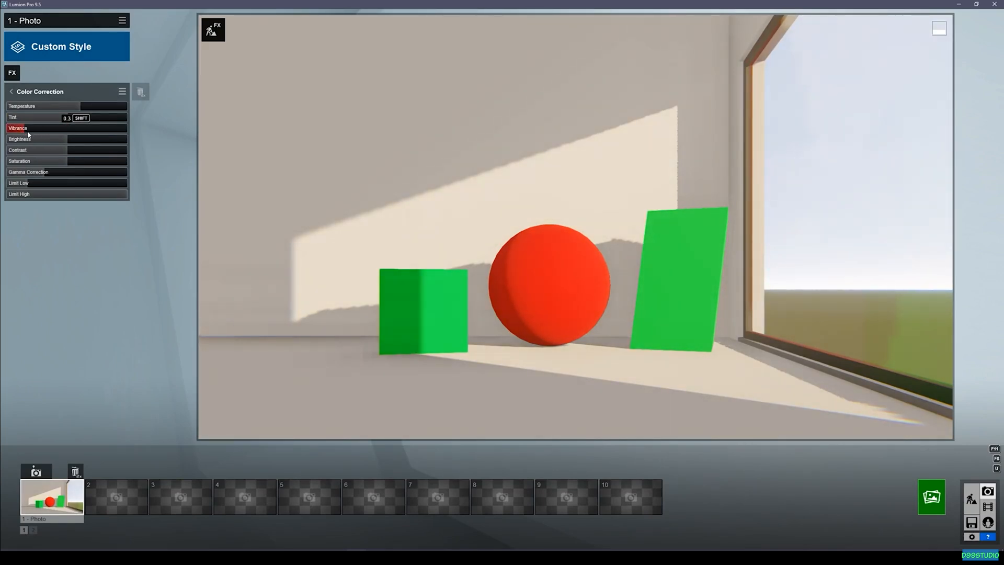
{"action": "mouse_move", "coordinate": [64, 140]}
{"action": "left_mouse_down"}
{"action": "mouse_move", "coordinate": [17, 143]}
{"action": "mouse_move", "coordinate": [78, 152]}
{"action": "left_mouse_up"}
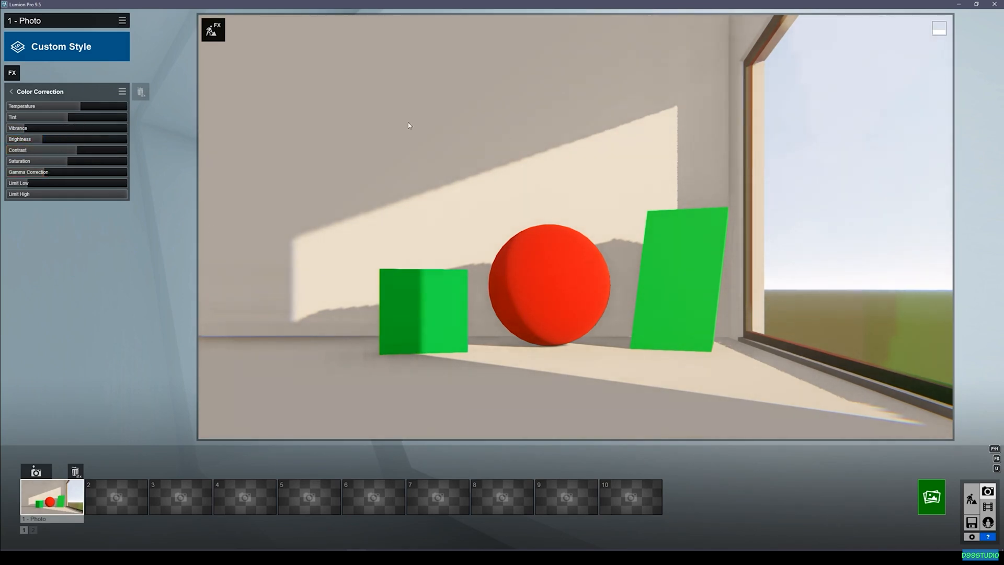
{"action": "left_click_drag", "start_coordinate": [30, 187], "coordinate": [35, 186]}
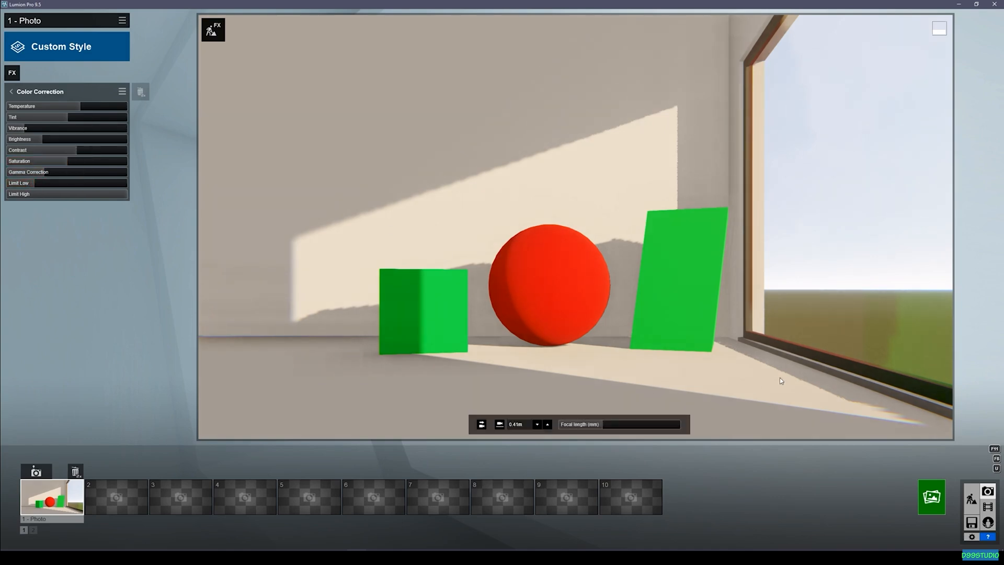
{"action": "left_click_drag", "start_coordinate": [80, 107], "coordinate": [75, 109]}
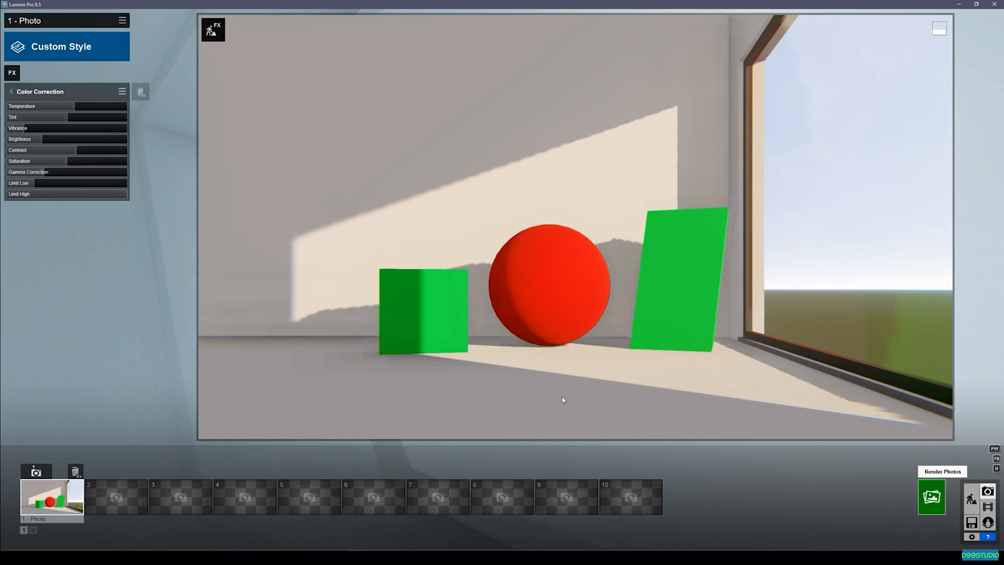
- Render the refined shot at 1920x1080 as 21, review the image, and return to the photo
{"action": "left_click", "coordinate": [931, 497]}
{"action": "left_click", "coordinate": [453, 390]}
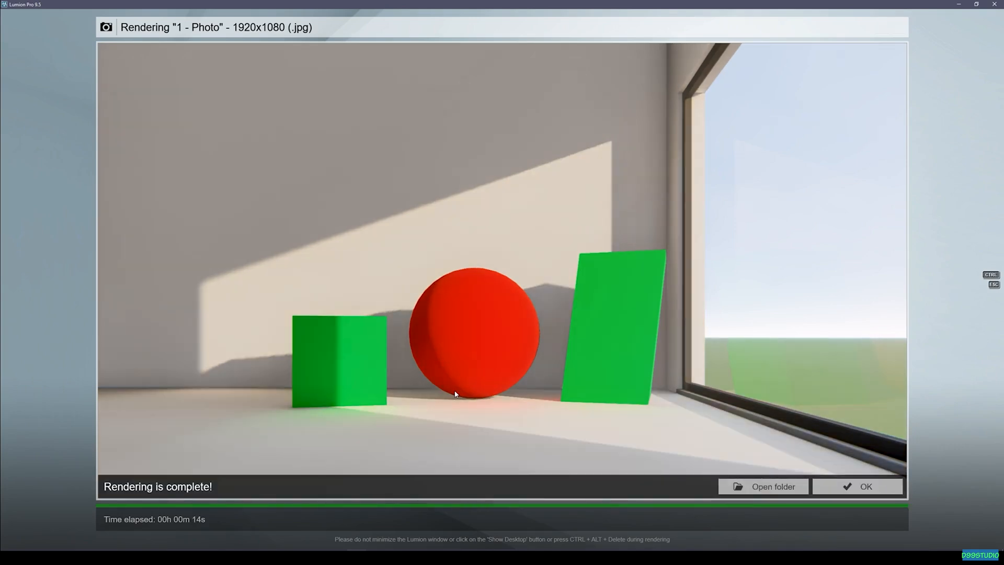
{"action": "left_click", "coordinate": [455, 394]}
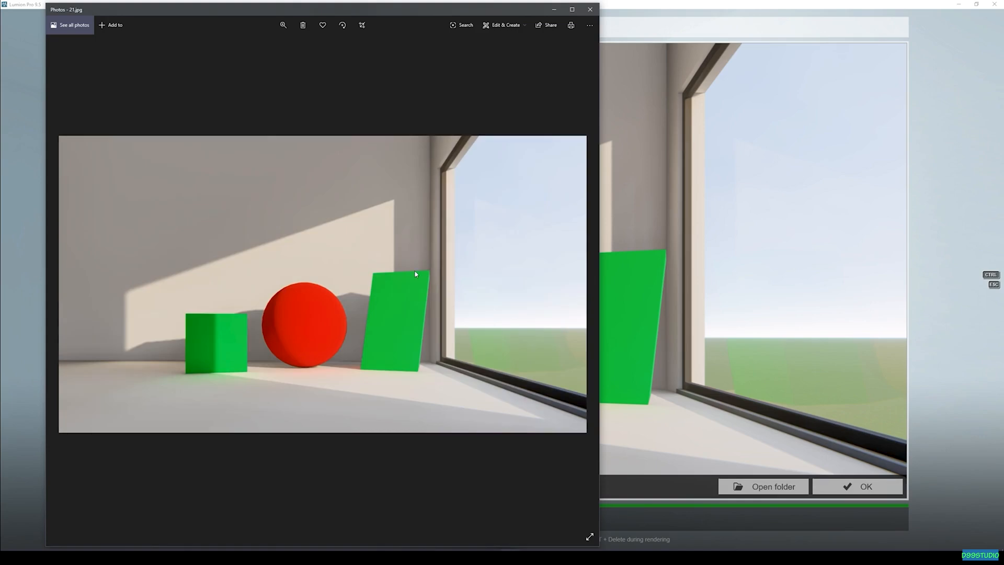
{"action": "left_click", "coordinate": [589, 10]}
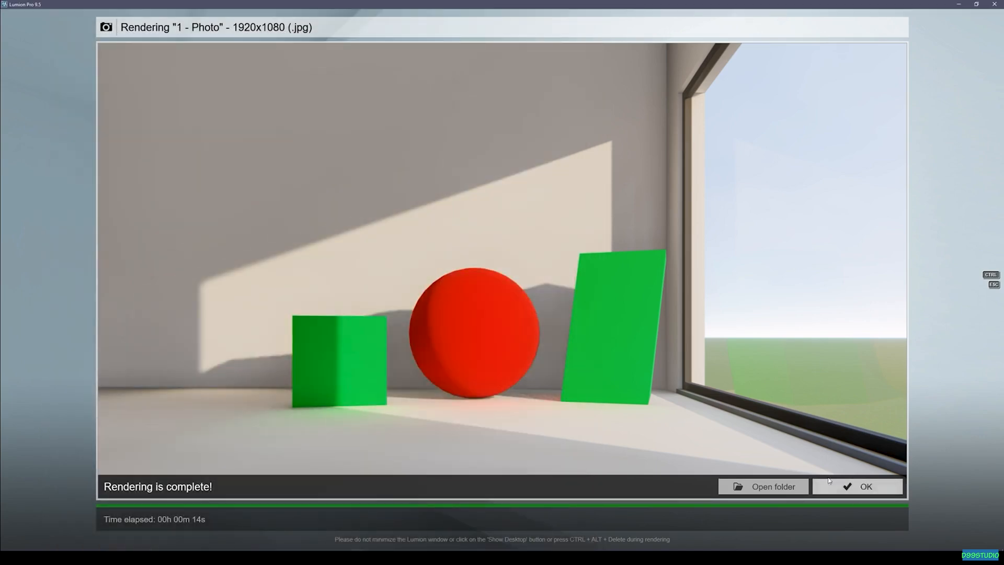
{"action": "left_click", "coordinate": [814, 487]}
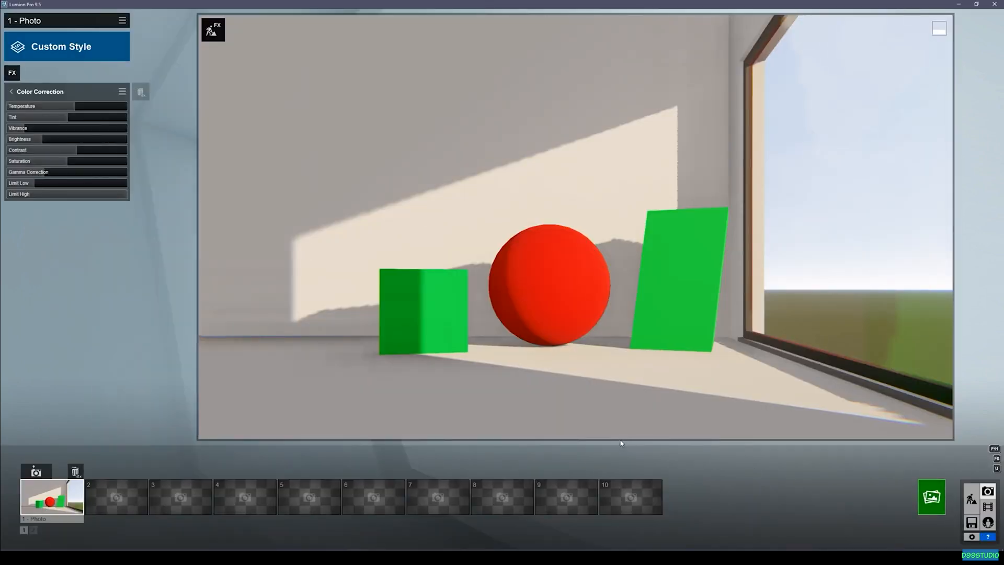
- Try the Analog Color Lab effect with different Style and Amount settings, and remove it from the photo
{"action": "mouse_move", "coordinate": [588, 426]}
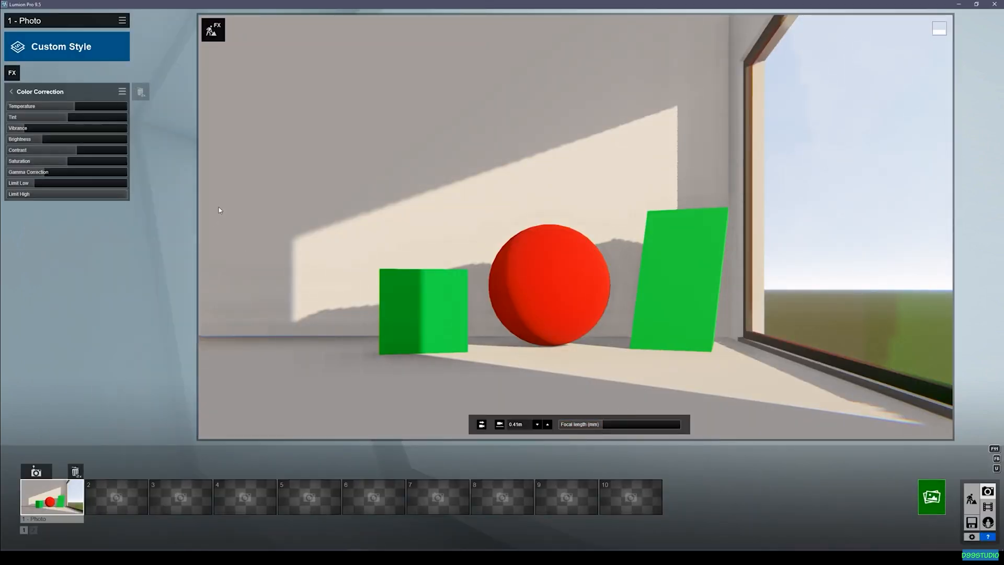
{"action": "left_click", "coordinate": [11, 69]}
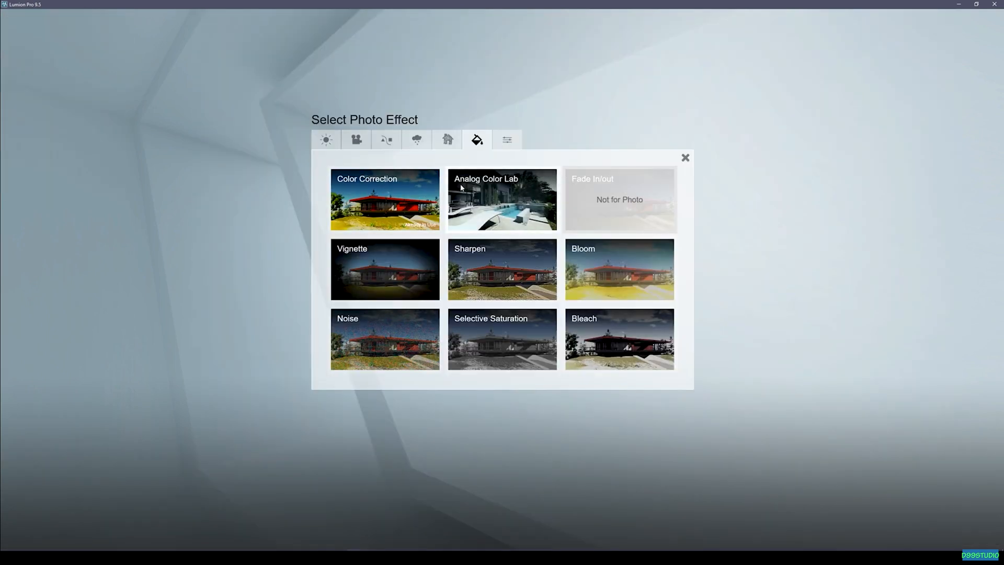
{"action": "left_click", "coordinate": [519, 186]}
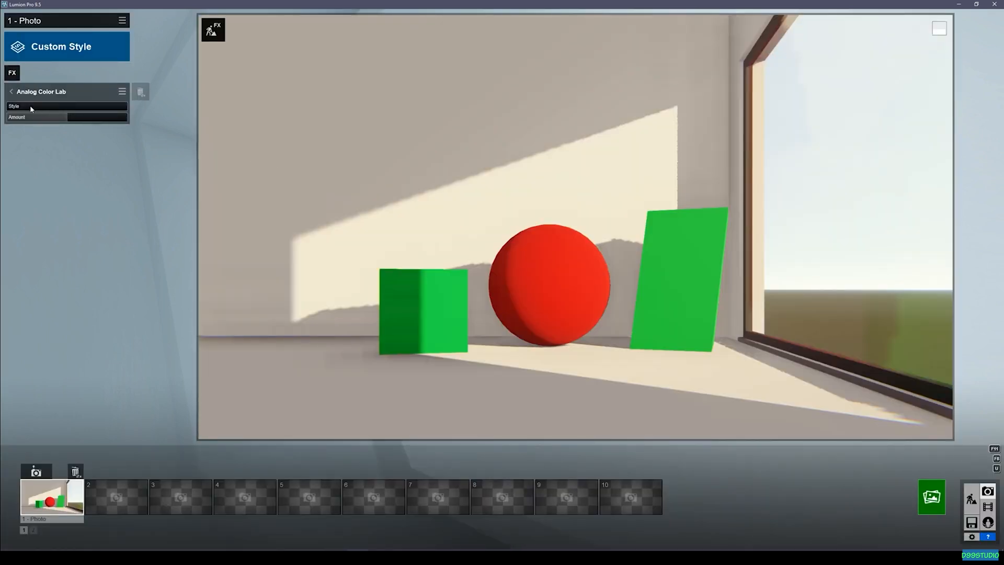
{"action": "mouse_move", "coordinate": [50, 109]}
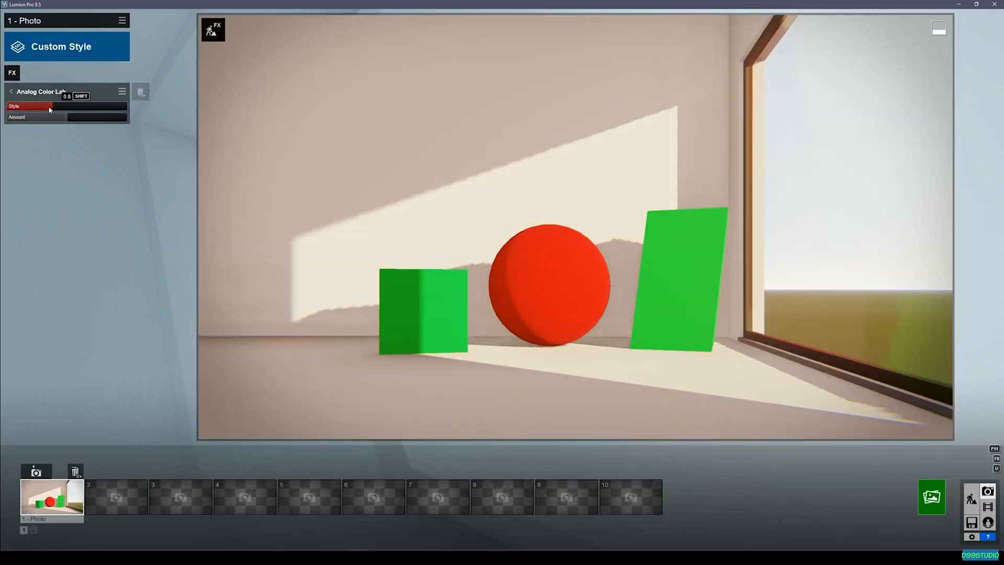
{"action": "left_click_drag", "start_coordinate": [50, 109], "coordinate": [170, 126]}
{"action": "mouse_move", "coordinate": [62, 124]}
{"action": "left_mouse_down"}
{"action": "mouse_move", "coordinate": [20, 122]}
{"action": "mouse_move", "coordinate": [73, 120]}
{"action": "left_mouse_up"}
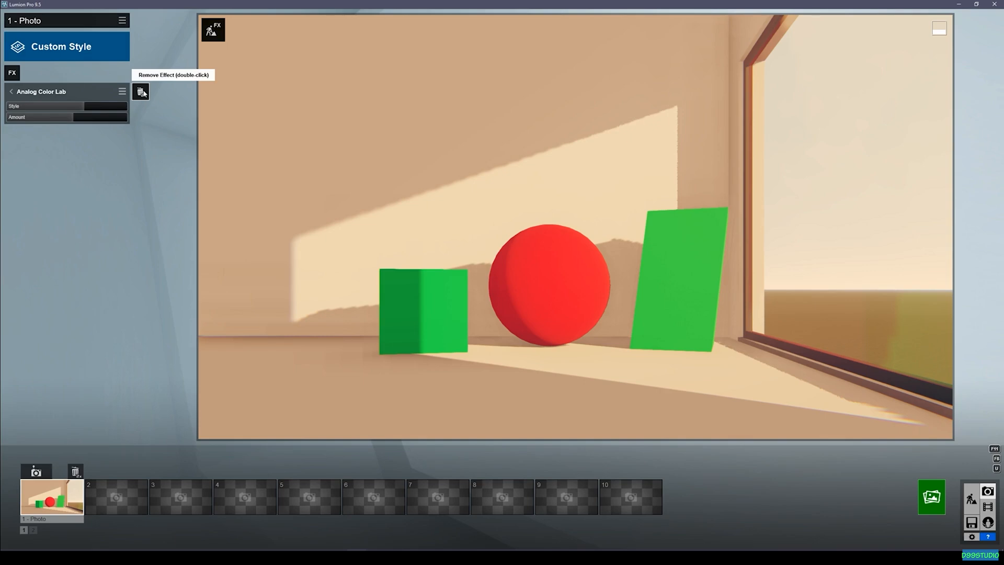
{"action": "double_click", "coordinate": [141, 92]}
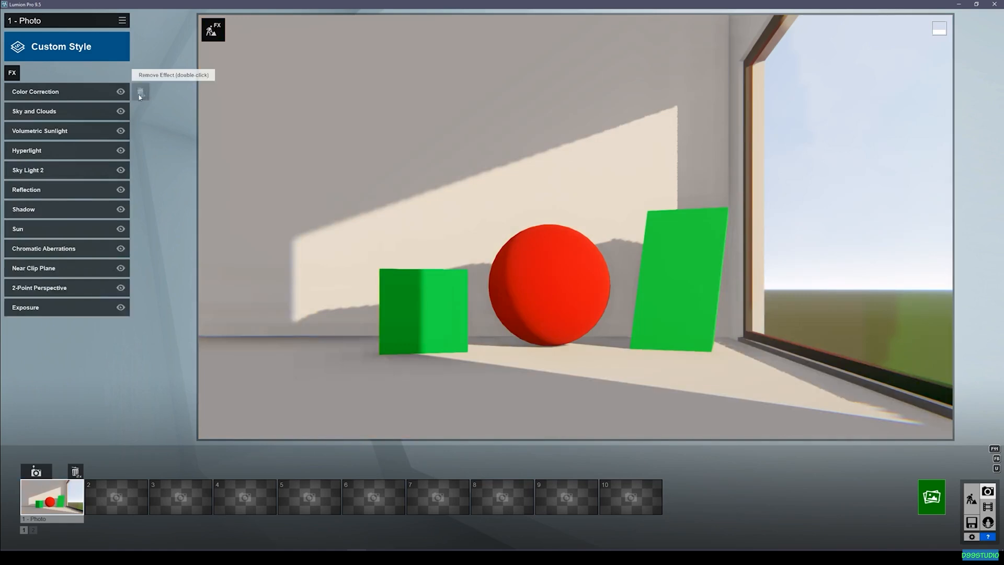
- Try the Vignette effect with a Vignette Amount of about 0.3, and remove it from the photo
{"action": "left_click", "coordinate": [12, 72]}
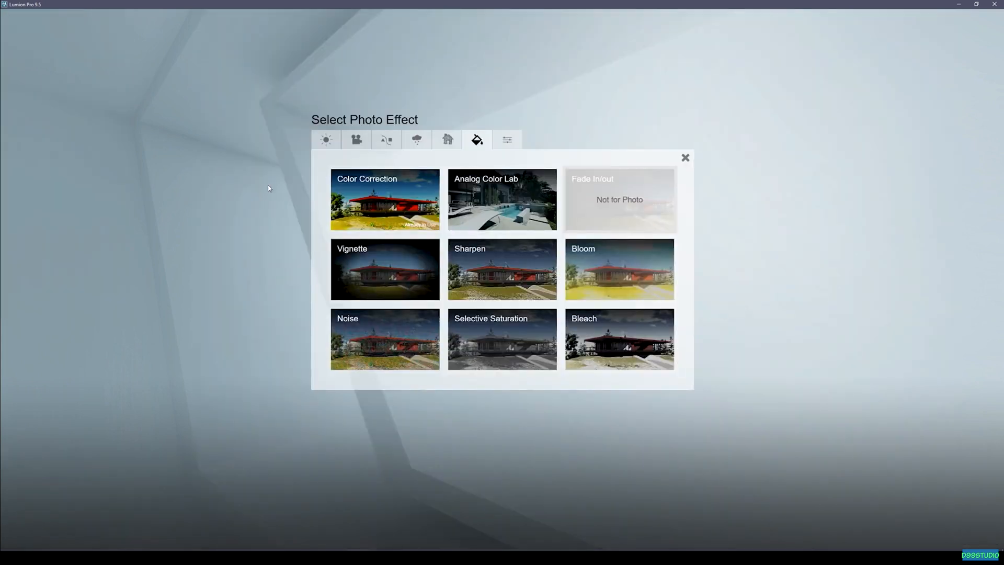
{"action": "left_click", "coordinate": [374, 262]}
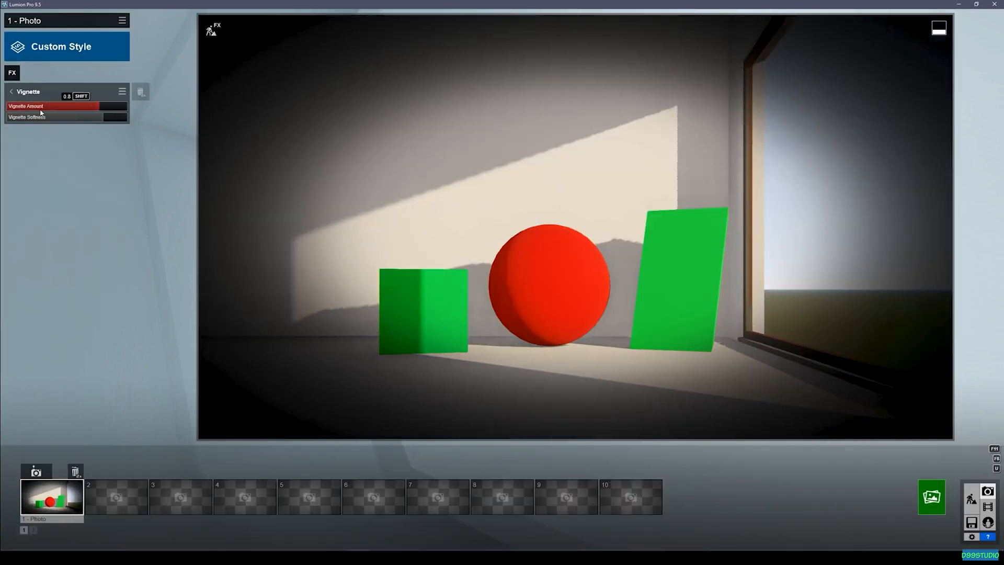
{"action": "left_click_drag", "start_coordinate": [41, 112], "coordinate": [34, 115]}
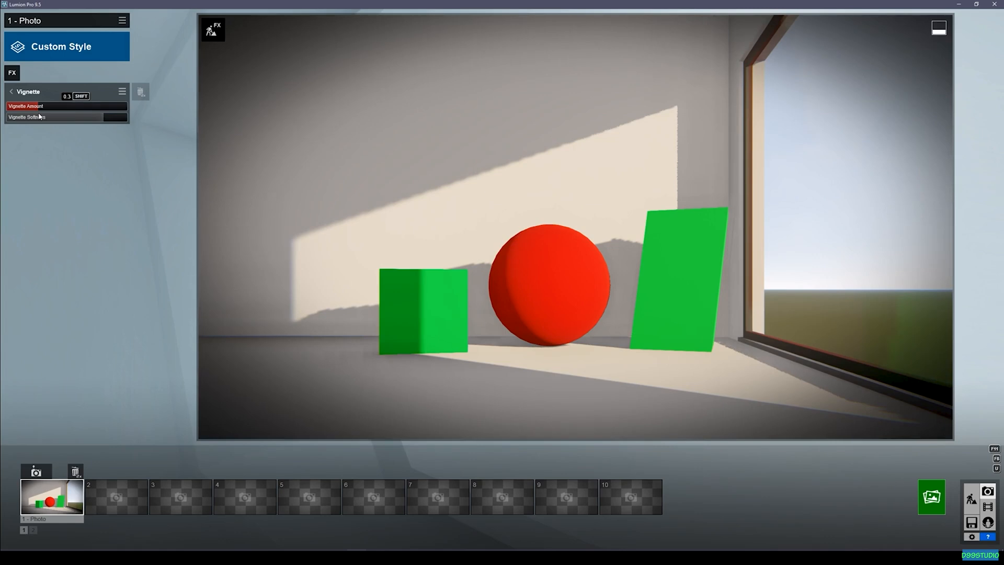
{"action": "left_click", "coordinate": [140, 92]}
- Add the Bloom effect to the photo and render the shot at 1920x1080 as 22
{"action": "left_click", "coordinate": [13, 72]}
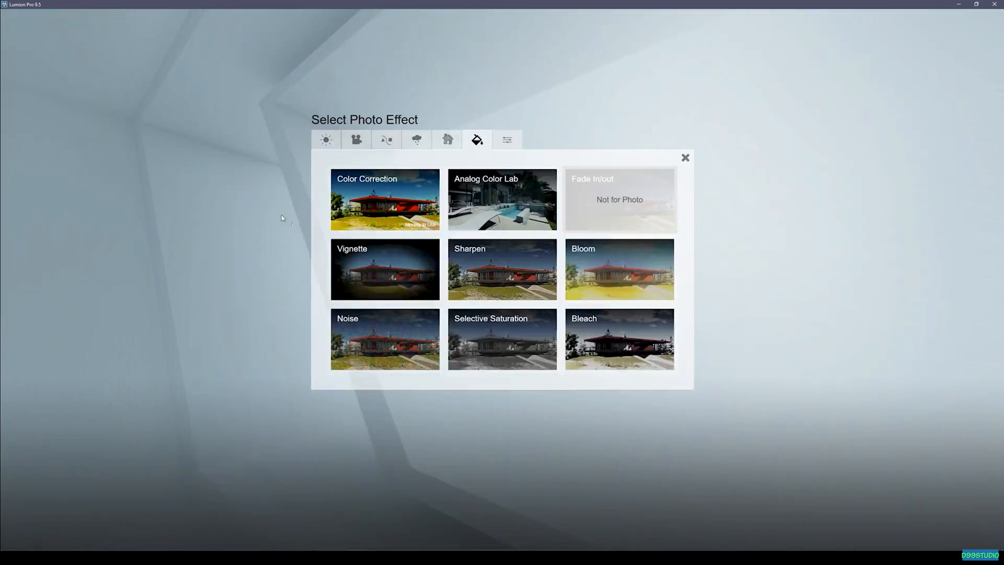
{"action": "left_click", "coordinate": [672, 254]}
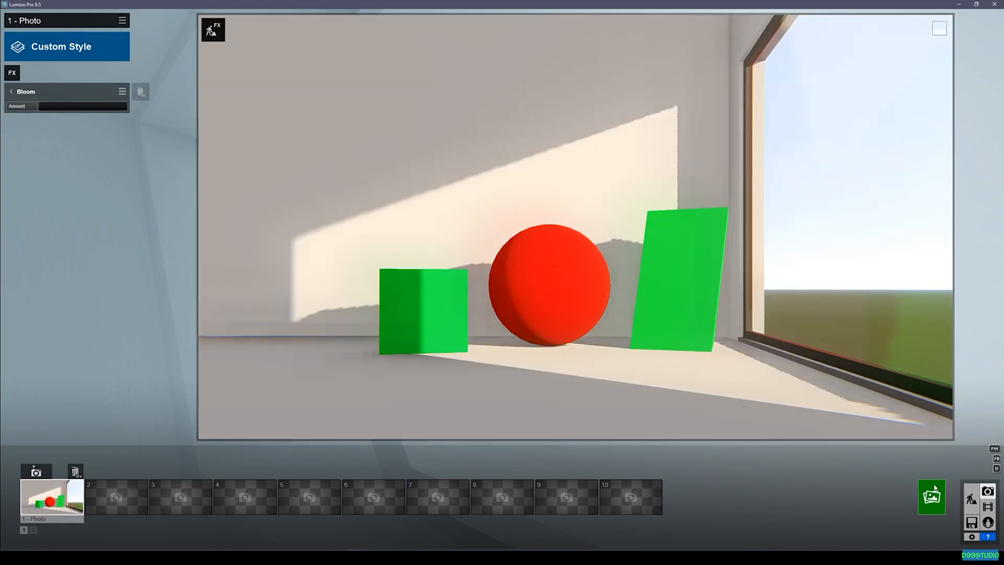
{"action": "left_click", "coordinate": [932, 496]}
{"action": "left_click", "coordinate": [418, 380]}
{"action": "double_click", "coordinate": [104, 147]}
{"action": "key", "text": "Right"}
{"action": "key", "text": "Left"}
{"action": "key", "text": "Return"}
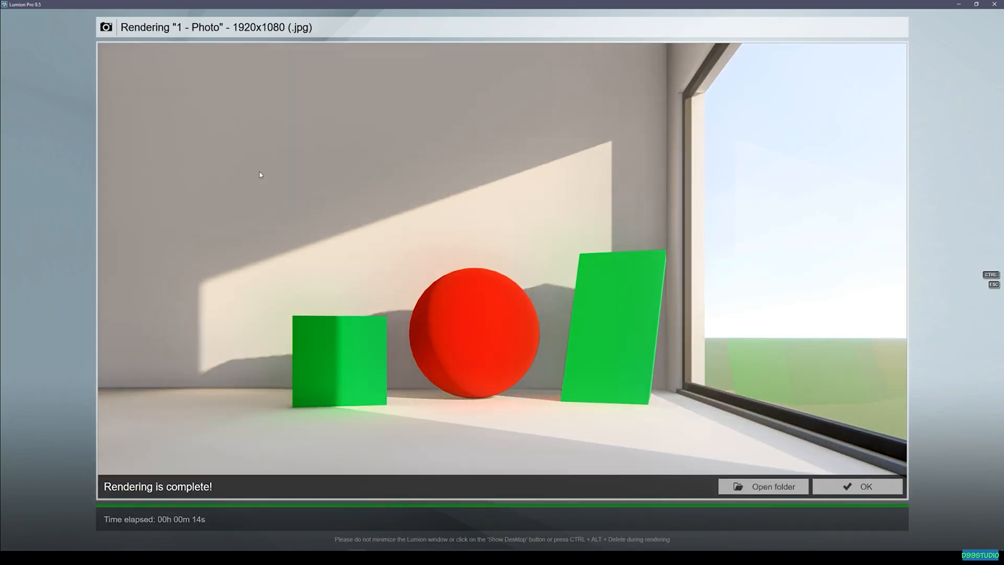
{"action": "left_click", "coordinate": [876, 486]}
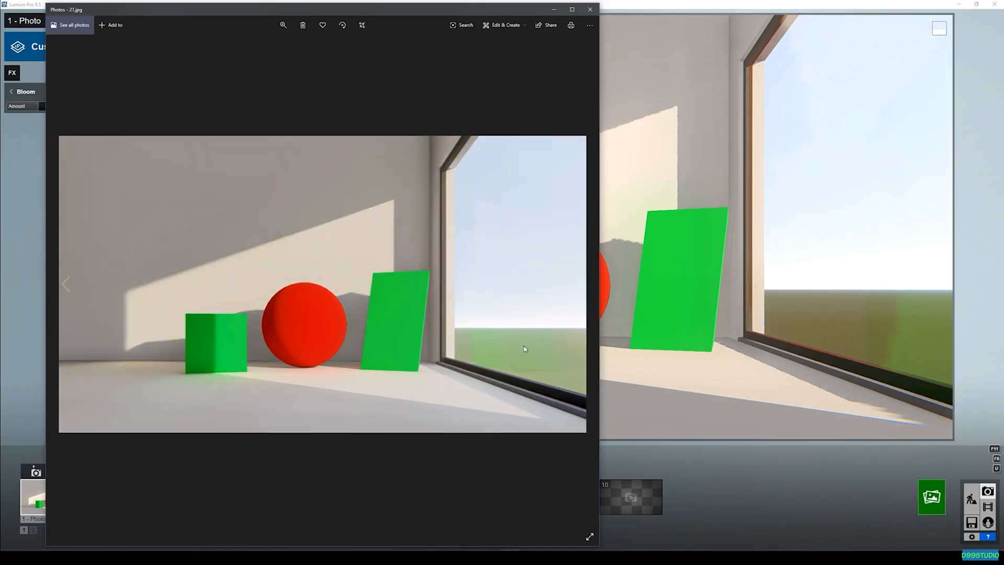
- Compare the Bloom render 22.jpg with the previous render 21.jpg in the photo viewer
{"action": "key", "text": "Left"}
{"action": "key", "text": "Right"}
{"action": "key", "text": "Left"}
{"action": "key", "text": "Right"}
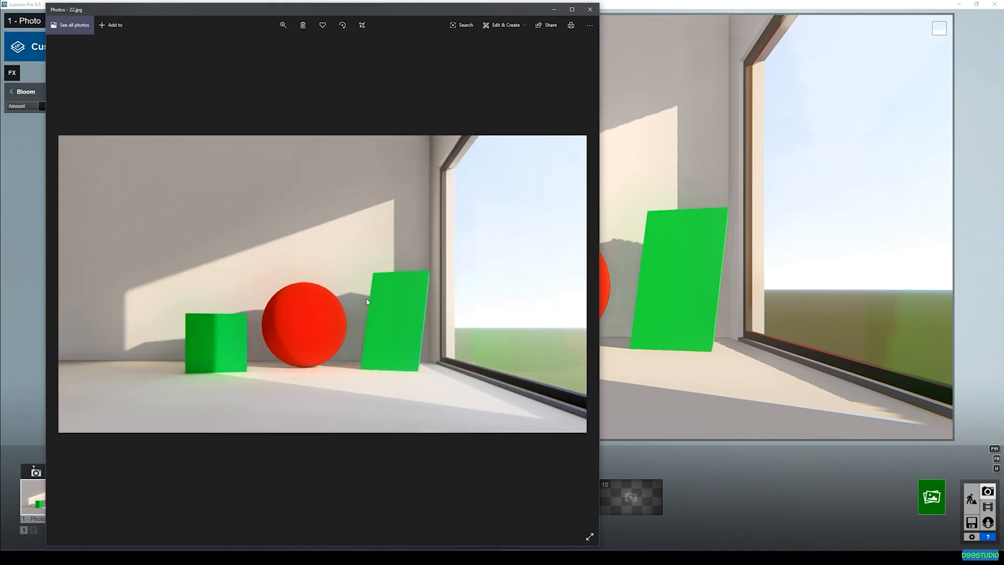